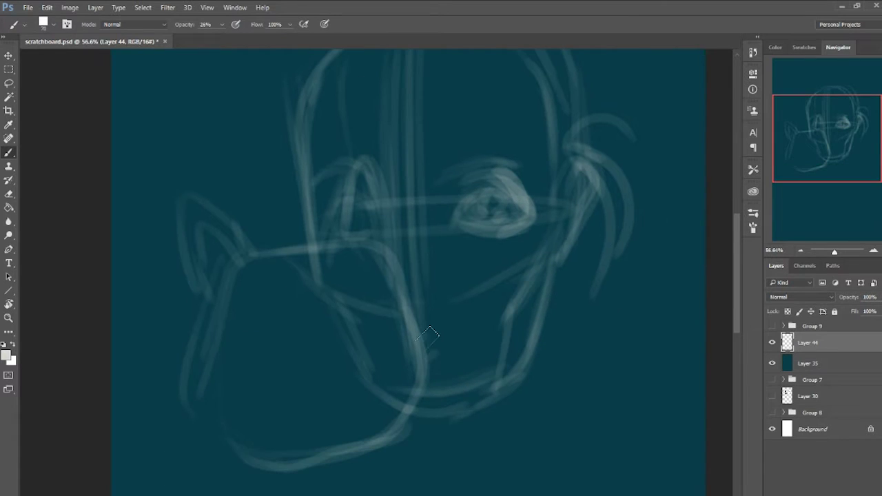
Step: Block in the cheek and forehead planes in light grey with a 150 px brush and open the brush settings
key("bracketright")
key("bracketright")
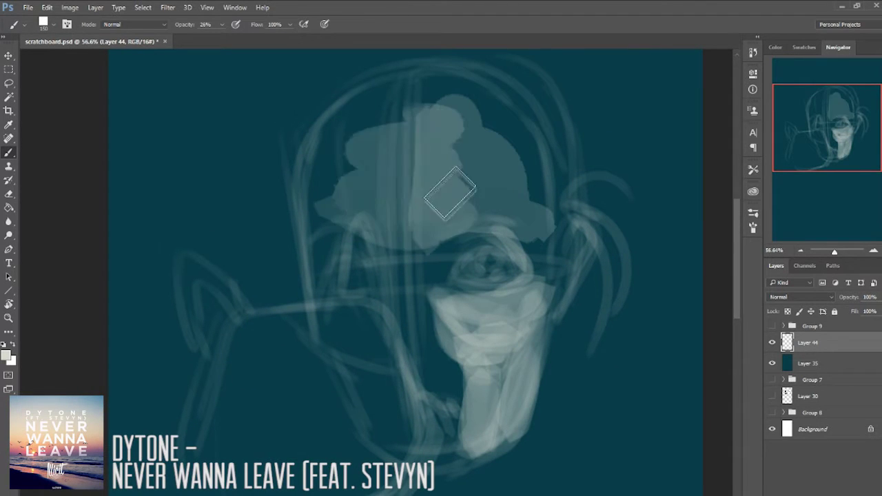
left_click(753, 228)
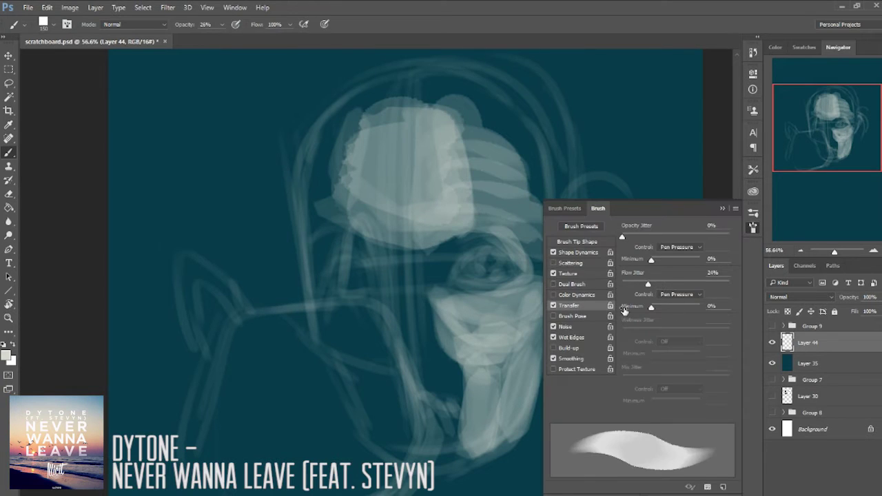
Step: Reduce the brush size and paint the white of the eye
left_click(640, 255, "alt")
key("bracketleft")
key("bracketleft")
key("bracketleft")
key("bracketleft")
key("bracketleft")
key("bracketleft")
key("bracketleft")
key("bracketleft")
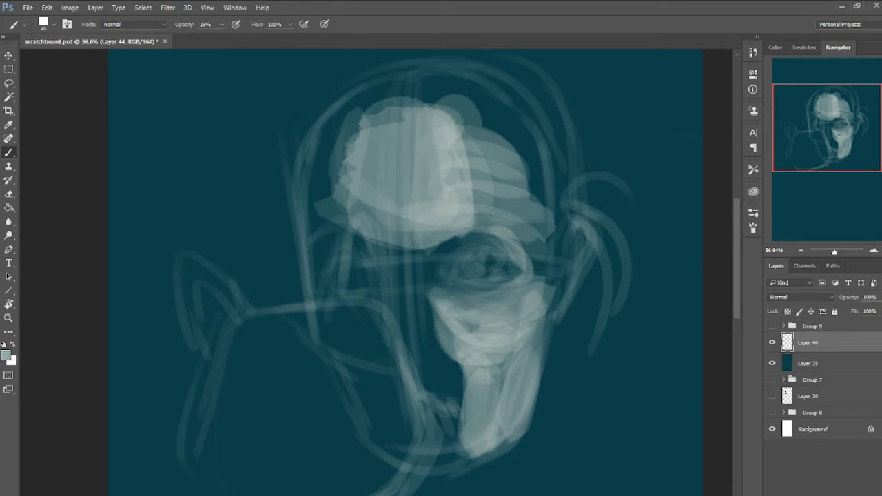
key("d")
key("x")
left_click_drag(460, 272, 499, 271)
Step: Define the iris, lids and dark lash line of the eye with a finer brush
key("bracketleft")
key("bracketleft")
key("bracketleft")
key("x")
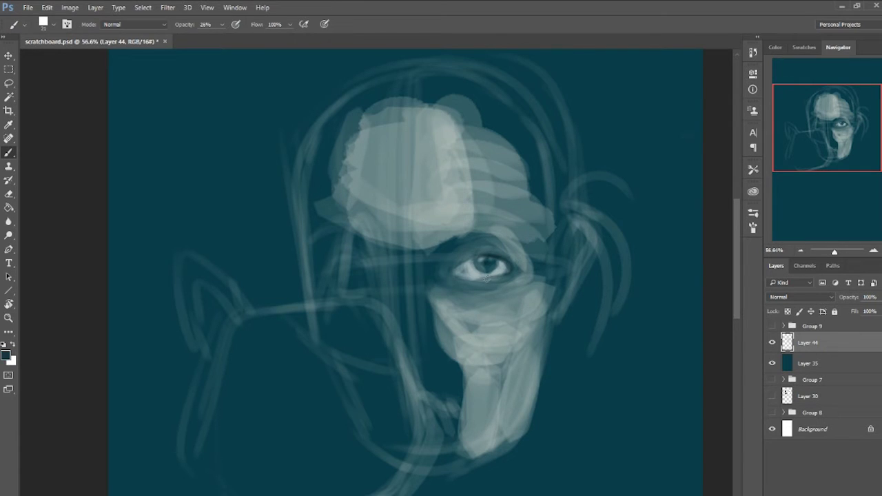
mouse_move(487, 278)
left_mouse_down()
mouse_move(446, 287)
mouse_move(528, 278)
left_mouse_up()
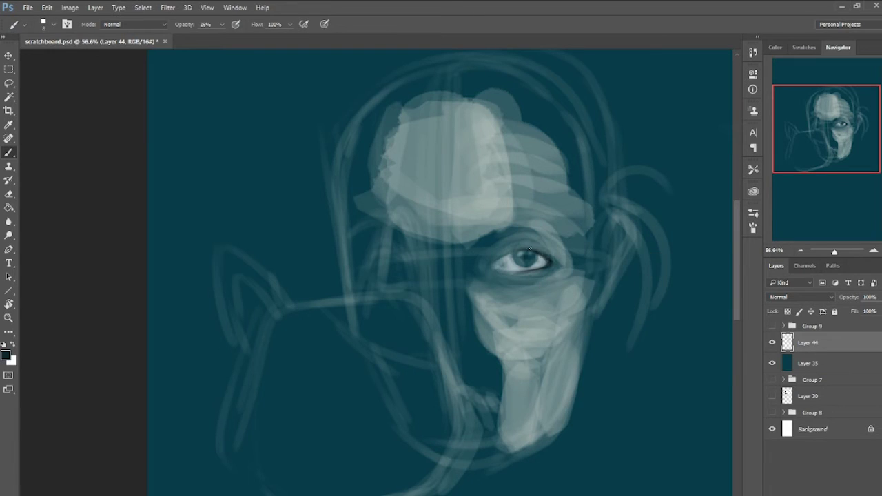
Step: Blend the cheek, under-eye area and brow bone using sampled skin tones
left_click(544, 279, "alt")
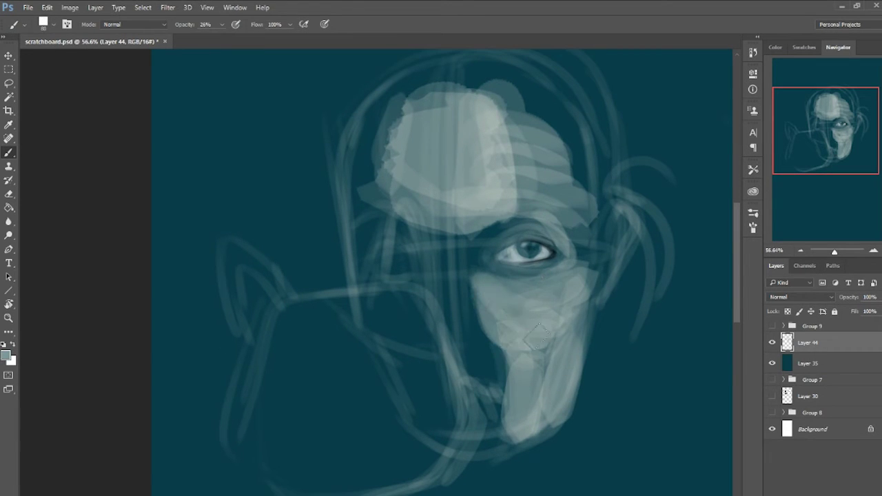
left_click(485, 223, "alt")
left_click_drag(476, 273, 551, 270)
left_click_drag(469, 228, 579, 207)
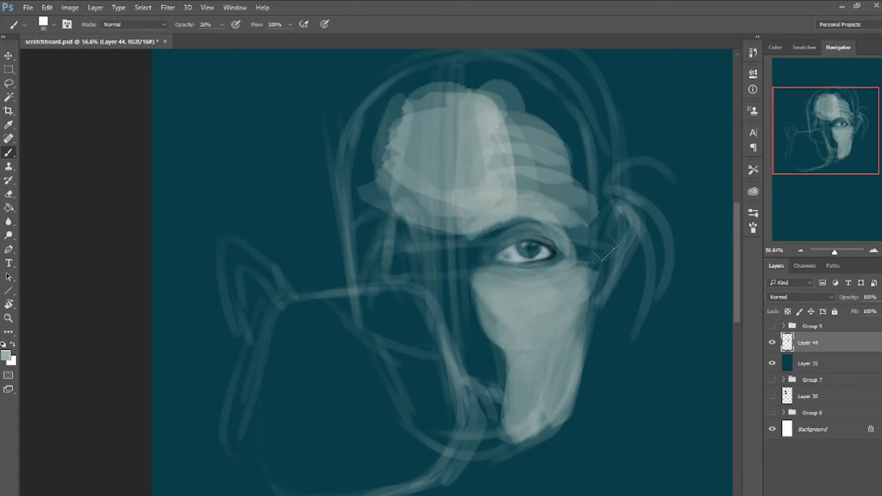
Step: Shade the eye socket toward the temple, darken the brow above the eye and add a small white highlight to the iris
left_click(513, 234, "alt")
mouse_move(513, 234)
left_mouse_down()
mouse_move(607, 241)
mouse_move(598, 260)
left_mouse_up()
key("bracketleft")
key("bracketleft")
key("bracketleft")
key("x")
right_click(543, 234)
key("Return")
left_click(529, 246)
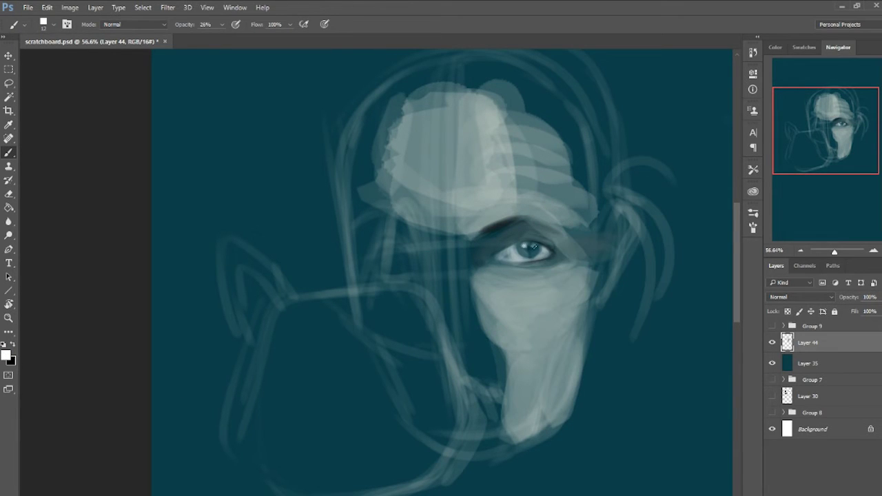
left_click(524, 247, "alt")
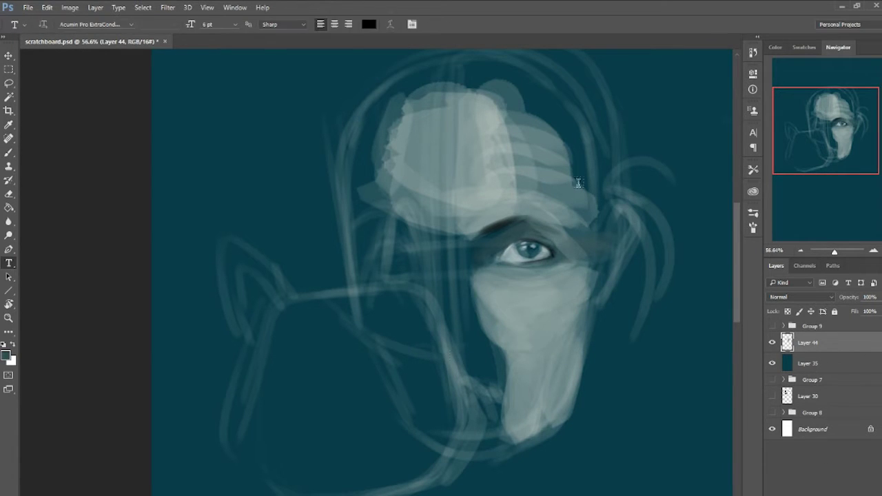
Step: Paint the side of the nose bridge and the outer eye area with a sampled cheek tone
left_click(586, 307, "alt")
left_click_drag(455, 238, 482, 334)
left_click_drag(582, 210, 575, 247)
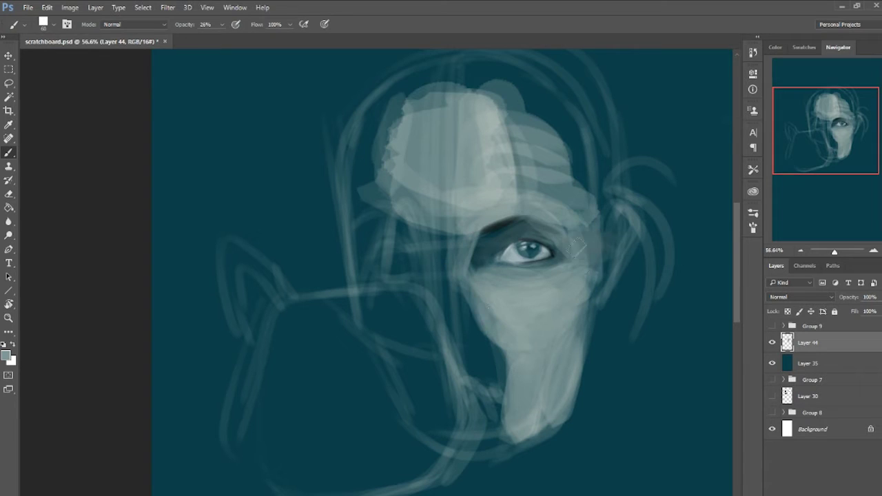
left_click_drag(460, 248, 475, 282)
Step: Set the brush opacity to 17% and soften the shading around the eye with a smaller brush
key("1")
key("7")
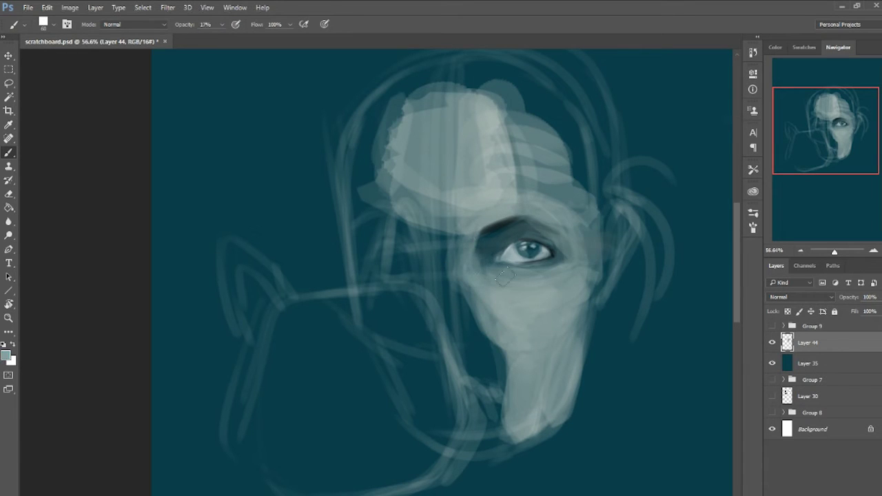
left_click_drag(620, 310, 592, 228)
right_click(541, 197)
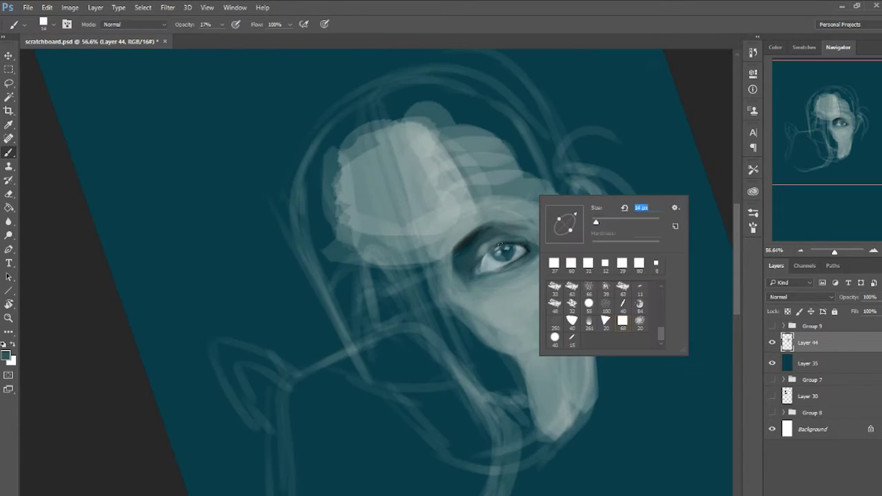
left_click(565, 255)
left_click_drag(480, 260, 508, 292)
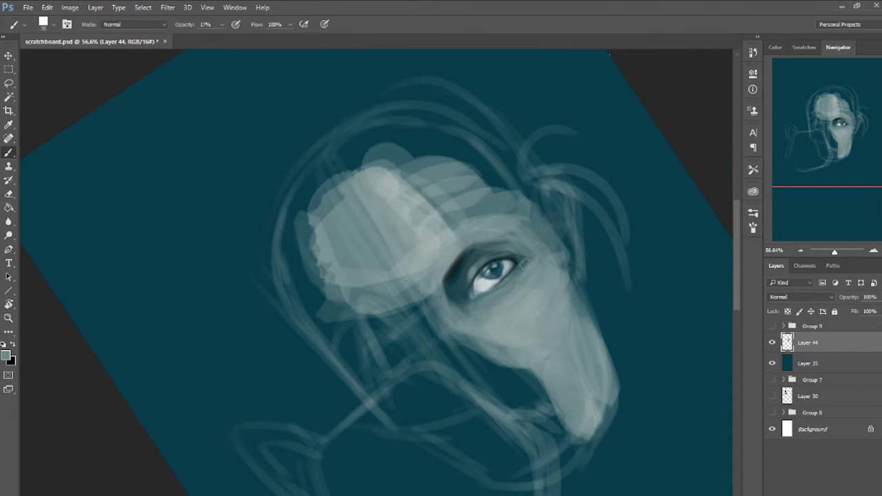
Step: Extend the light tone across the lower face, shade the cheek hollow and clean up the jaw edge
left_click_drag(445, 103, 555, 285)
key("b")
mouse_move(483, 289)
left_mouse_down()
mouse_move(472, 344)
mouse_move(482, 414)
mouse_move(461, 262)
mouse_move(565, 344)
left_mouse_up()
left_click(591, 296, "alt")
left_click_drag(590, 295, 611, 339)
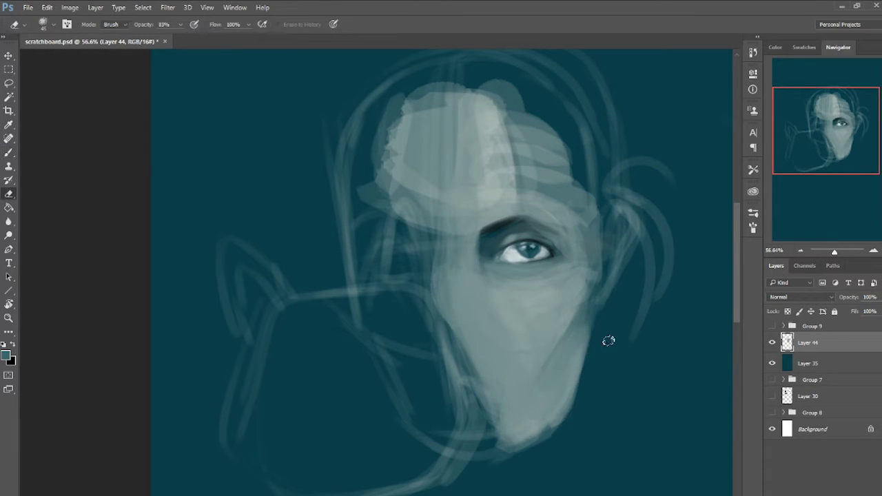
left_click_drag(579, 423, 597, 381)
Step: Paint the nose bridge and smooth the whole forehead up to the hairline with a large brush at 37% opacity
left_click(606, 276, "alt")
left_click_drag(482, 275, 499, 327)
left_click_drag(455, 207, 469, 310)
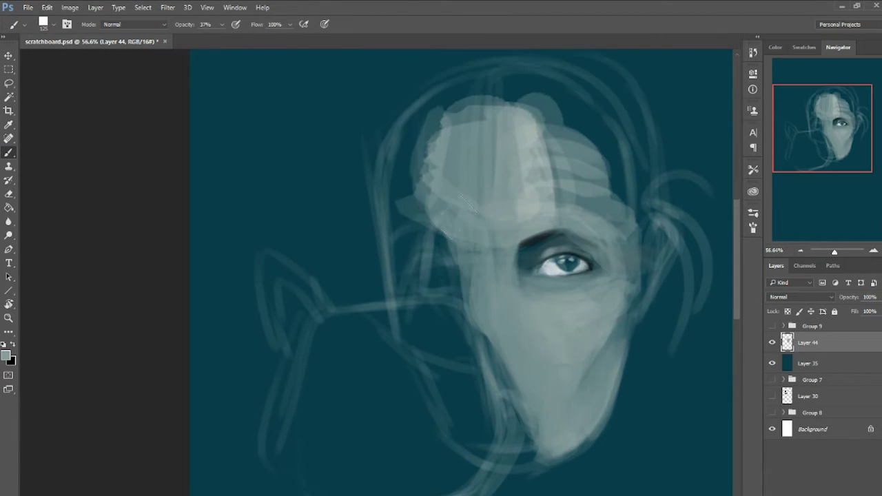
left_click_drag(414, 220, 441, 124)
mouse_move(592, 193)
left_mouse_down()
mouse_move(428, 133)
mouse_move(469, 172)
mouse_move(514, 127)
mouse_move(515, 216)
mouse_move(507, 194)
mouse_move(544, 121)
left_mouse_up()
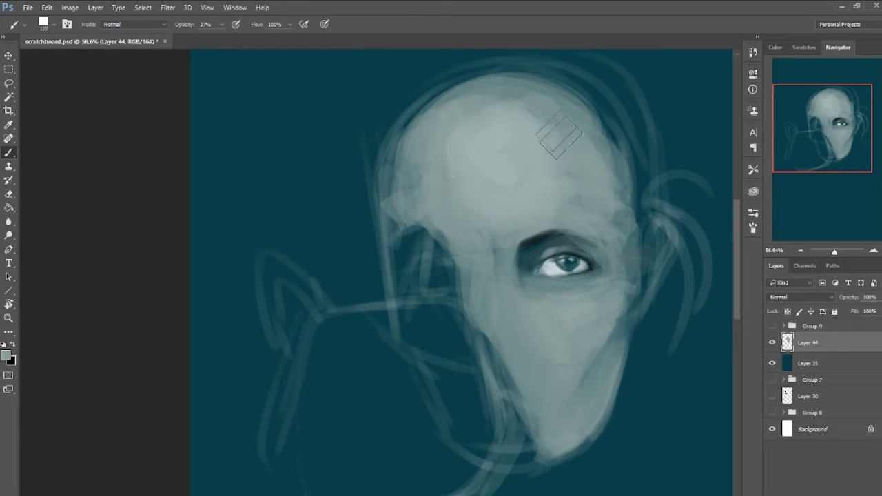
Step: Deepen the inner eye socket shadow and lay a dark outline around the head's hairline
left_click(528, 269, "alt")
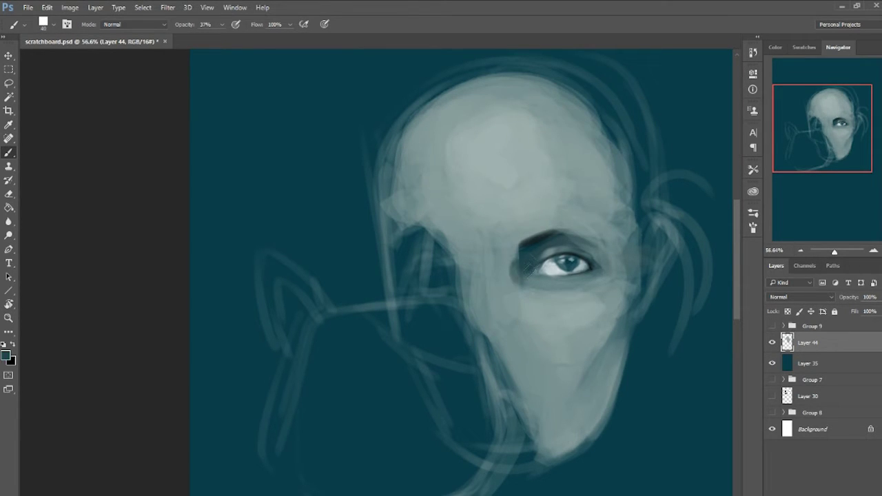
left_click(564, 230, "alt")
mouse_move(602, 249)
left_mouse_down()
mouse_move(615, 242)
mouse_move(624, 149)
mouse_move(420, 103)
mouse_move(383, 248)
left_mouse_up()
Step: Paint the ear's light shape, clean its outer edge and darken its inner folds
left_click(658, 286, "alt")
mouse_move(644, 238)
left_mouse_down()
mouse_move(659, 286)
mouse_move(660, 257)
mouse_move(638, 327)
left_mouse_up()
left_click(675, 278, "alt")
left_click_drag(676, 277, 655, 214)
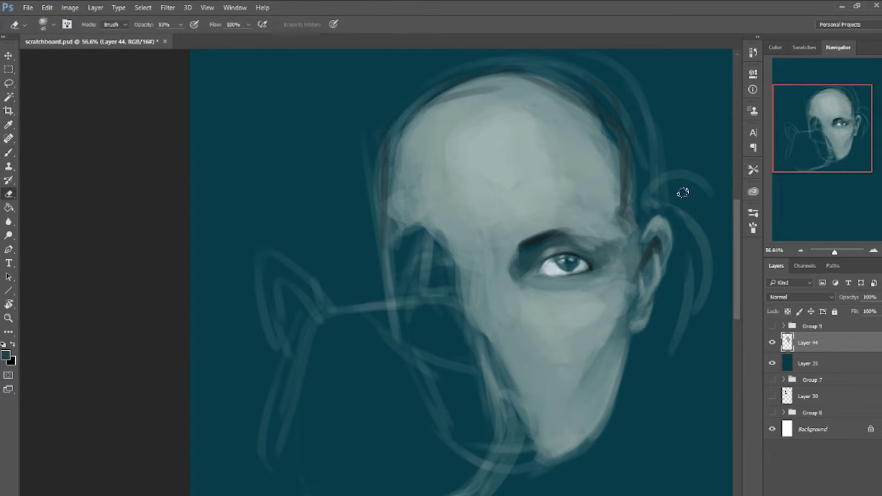
left_click_drag(665, 222, 651, 238)
right_click(667, 230)
key("Escape")
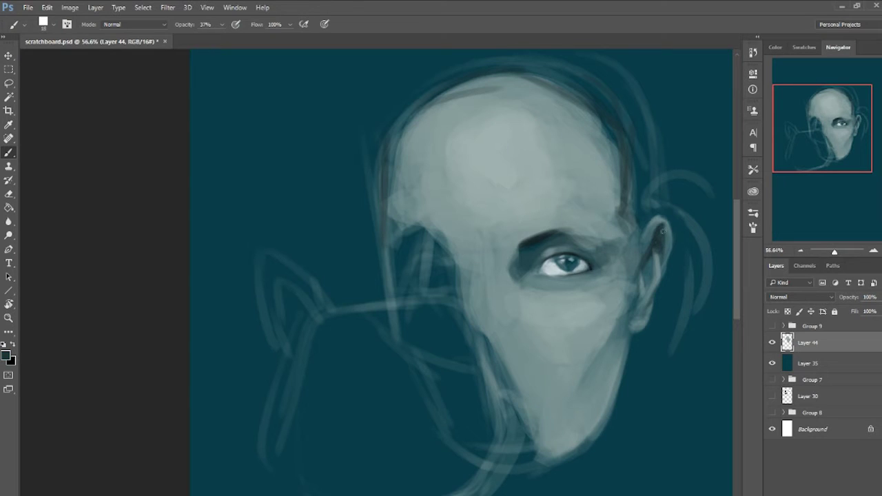
Step: Paint black hair on the ear side of the head and add fine white strands by the ear and opposite hairline
mouse_move(670, 224)
left_mouse_down()
mouse_move(667, 277)
mouse_move(572, 124)
left_mouse_up()
left_click_drag(510, 113, 624, 293)
left_click_drag(572, 131, 628, 221)
mouse_move(659, 250)
left_mouse_down()
mouse_move(634, 236)
mouse_move(677, 333)
left_mouse_up()
left_click_drag(344, 318, 424, 128)
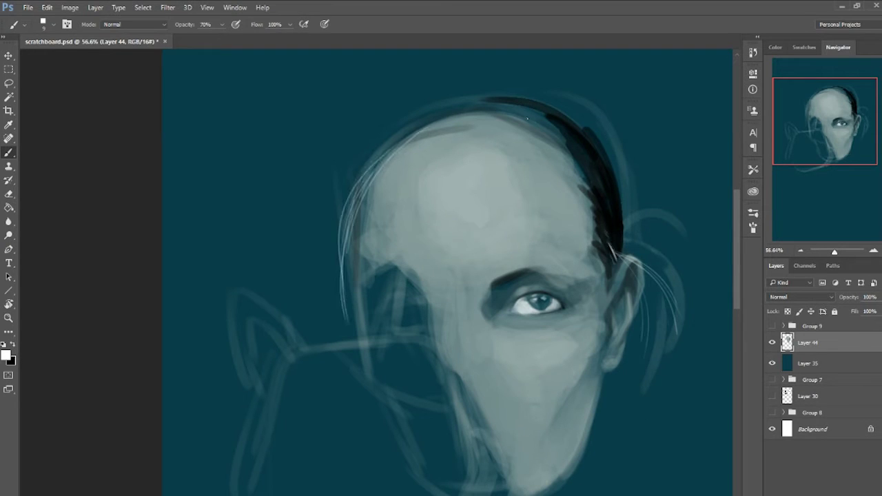
Step: Fill the hair across the top of the head and down the far side with dark strokes
mouse_move(527, 118)
left_mouse_down()
mouse_move(356, 104)
mouse_move(269, 275)
left_mouse_up()
key("x")
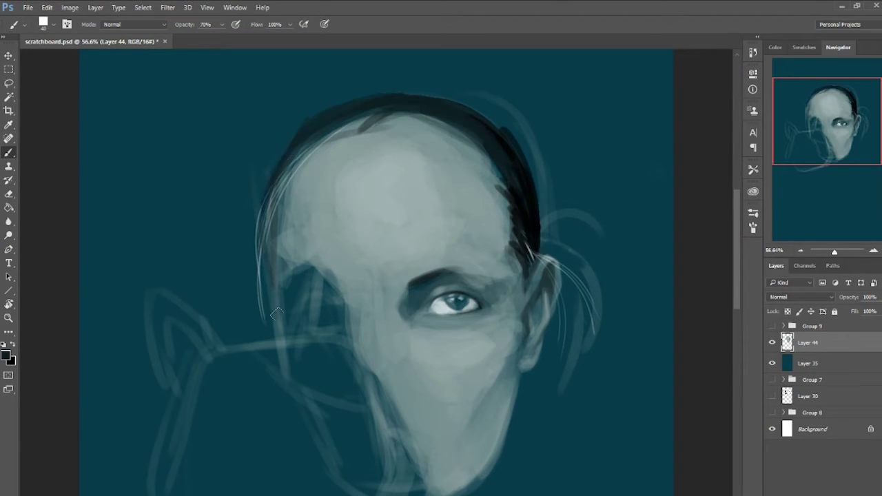
left_click_drag(317, 124, 266, 248)
left_click_drag(388, 101, 526, 118)
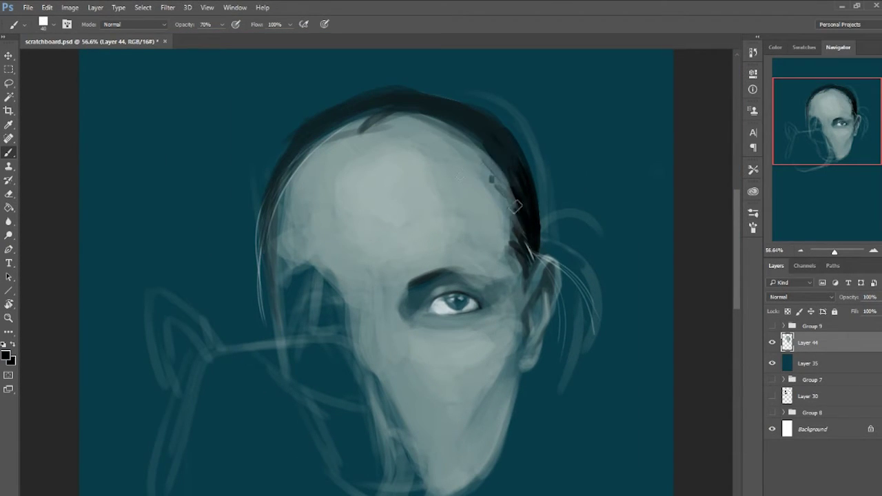
Step: Draw a black eyeglass lens frame around the eye, rotating the canvas as needed
key("r")
left_click_drag(509, 207, 570, 187)
key("b")
right_click(555, 183)
key("Escape")
key("r")
key("Escape")
key("b")
mouse_move(420, 262)
left_mouse_down()
mouse_move(544, 303)
mouse_move(463, 246)
mouse_move(510, 207)
left_mouse_up()
key("r")
key("Escape")
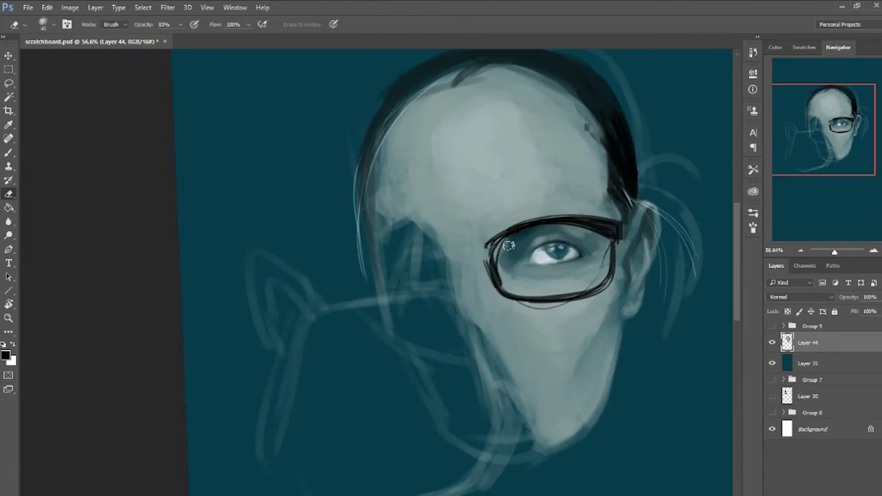
Step: Set the brush opacity to 100% and thicken the black lens frame
key("b")
key("d")
key("alt+d")
key("Escape")
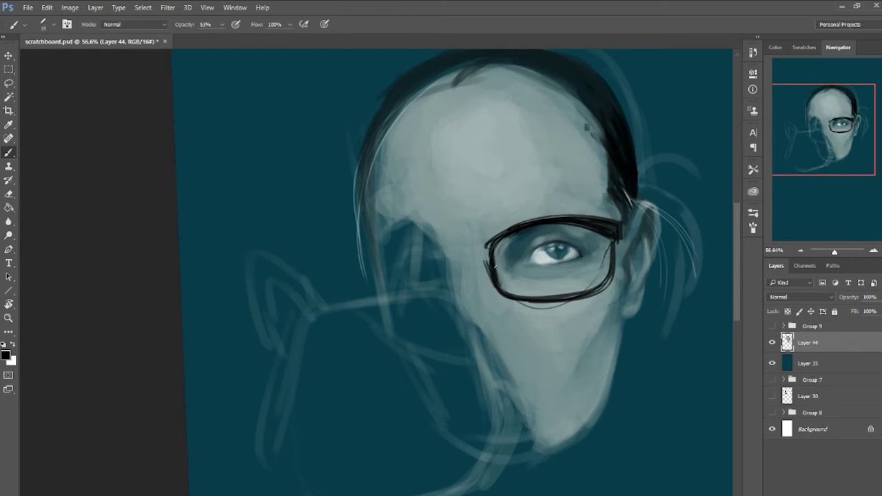
key("0")
key("r")
mouse_move(535, 176)
left_mouse_down()
mouse_move(386, 262)
mouse_move(405, 241)
left_mouse_up()
key("Escape")
key("b")
Step: Reshape the eyeglass frame into a cleaner rounded outline using sampled skin tones and black
key("r")
right_click(378, 269)
left_click(379, 268, "alt")
key("r")
right_click(405, 241)
key("Escape")
key("d")
key("r")
mouse_move(413, 275)
left_mouse_down()
mouse_move(473, 200)
mouse_move(482, 213)
mouse_move(334, 274)
mouse_move(364, 331)
mouse_move(374, 241)
mouse_move(543, 218)
mouse_move(603, 198)
mouse_move(599, 190)
mouse_move(490, 267)
left_mouse_up()
Step: Add white highlights to the upper rim of the glasses and paint the black bridge over the nose
key("r")
right_click(381, 234)
key("Escape")
left_click(386, 238, "alt")
key("r")
key("r")
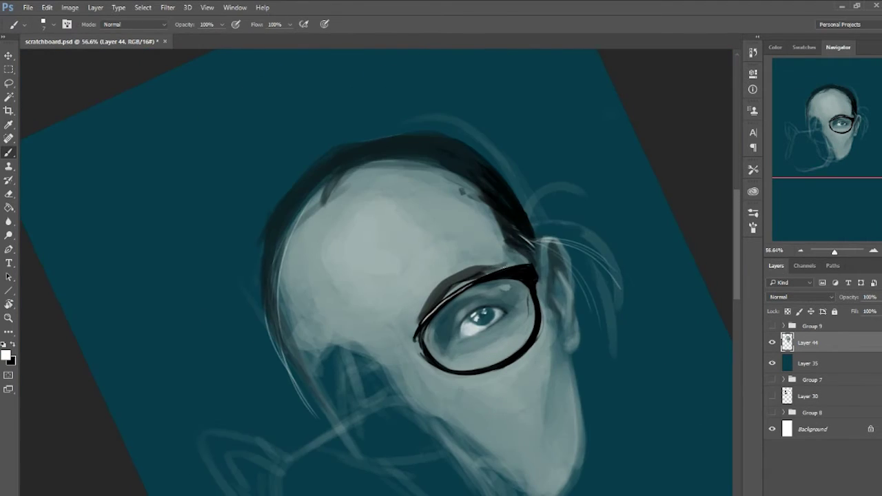
key("Escape")
Step: Tidy the chin edge and paint light grey hair strands down the side of the head opposite the ear
scroll(528, 275, "down", 3)
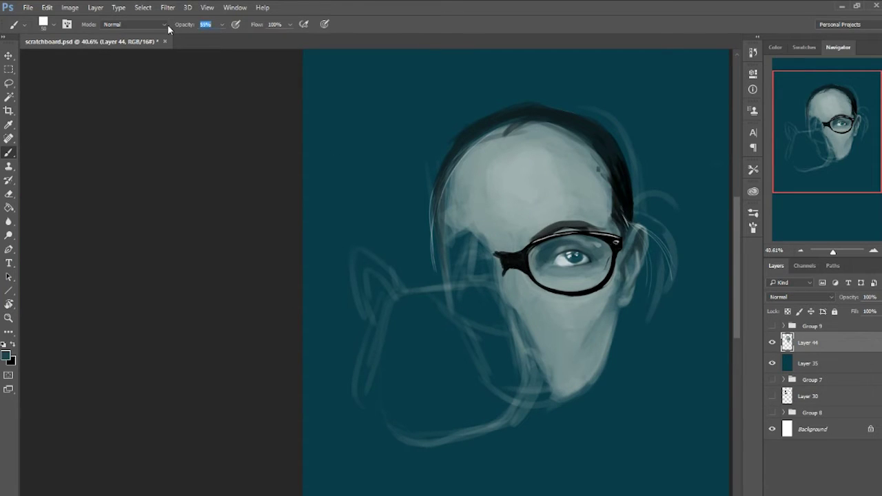
key("e")
left_click_drag(582, 397, 565, 356)
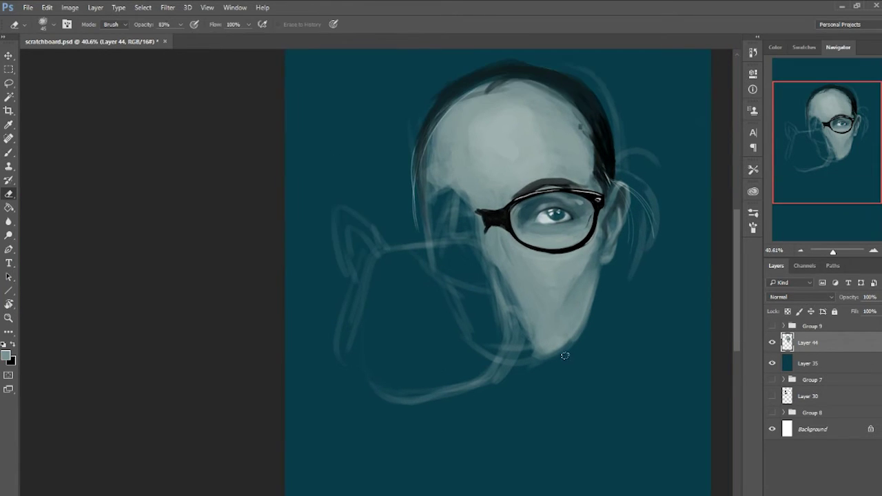
key("b")
left_click_drag(519, 372, 495, 413)
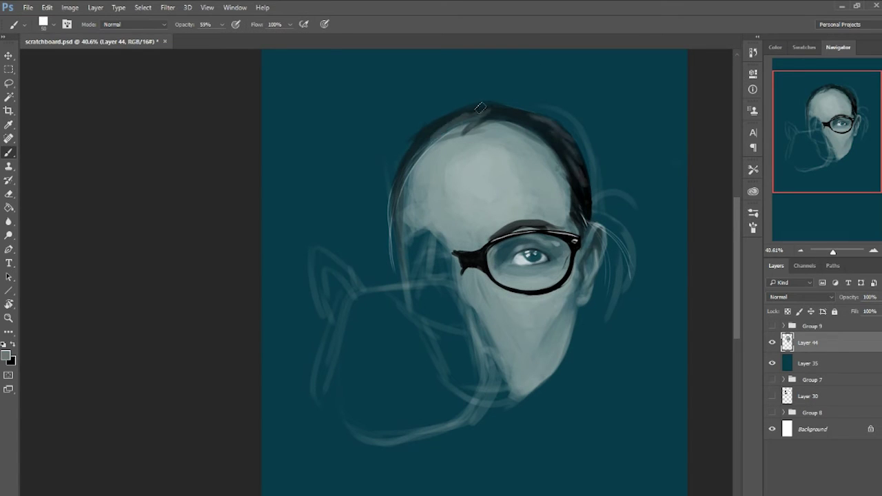
left_click_drag(441, 114, 389, 255)
left_click_drag(482, 275, 493, 224)
Step: Paint the cat's two round eyes in grey and add narrow black pupils
left_click_drag(373, 276, 386, 303)
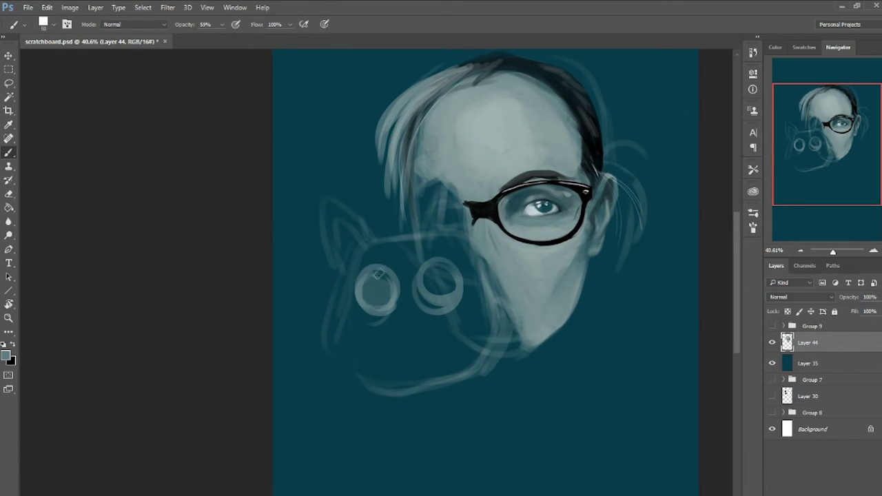
left_click_drag(434, 269, 441, 290)
right_click(419, 288)
key("Escape")
left_click_drag(375, 276, 375, 284)
left_click_drag(434, 267, 433, 276)
Step: Draw the cat's nose and mouth and outline its ears in black
left_click_drag(399, 341, 415, 344)
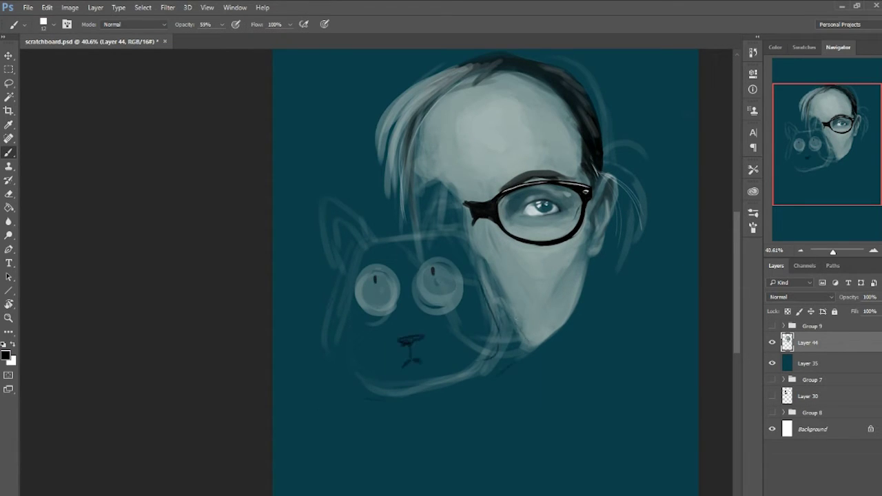
left_click_drag(469, 206, 475, 251)
left_click_drag(432, 186, 472, 225)
Step: Sketch the person's neck, collar and shoulders in black and strengthen the cat's jaw and fur outline
scroll(483, 299, "down", 1)
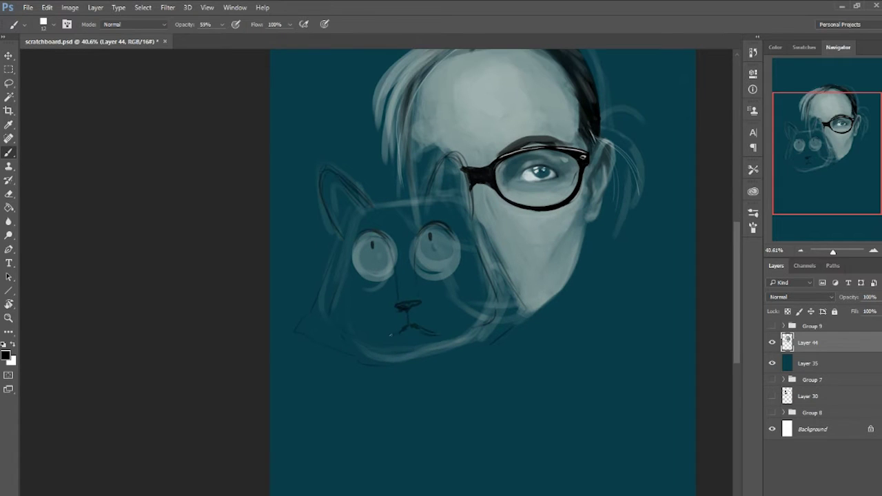
left_click_drag(482, 299, 489, 299)
left_click_drag(483, 406, 513, 348)
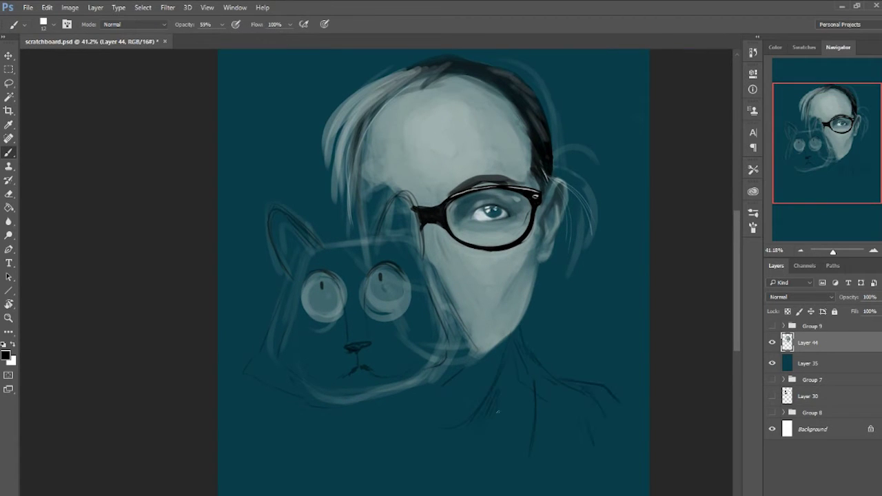
mouse_move(273, 296)
left_mouse_down()
mouse_move(279, 340)
mouse_move(324, 398)
mouse_move(363, 386)
left_mouse_up()
Step: Handwrite an underlined "W.I.P.!" note and the date "9/9/16" in white below the portrait
scroll(441, 293, "down", 2)
scroll(414, 310, "down", 3)
key("x")
left_click_drag(328, 452, 391, 406)
scroll(490, 394, "up", 2)
left_click_drag(485, 395, 534, 415)
scroll(536, 421, "down", 2)
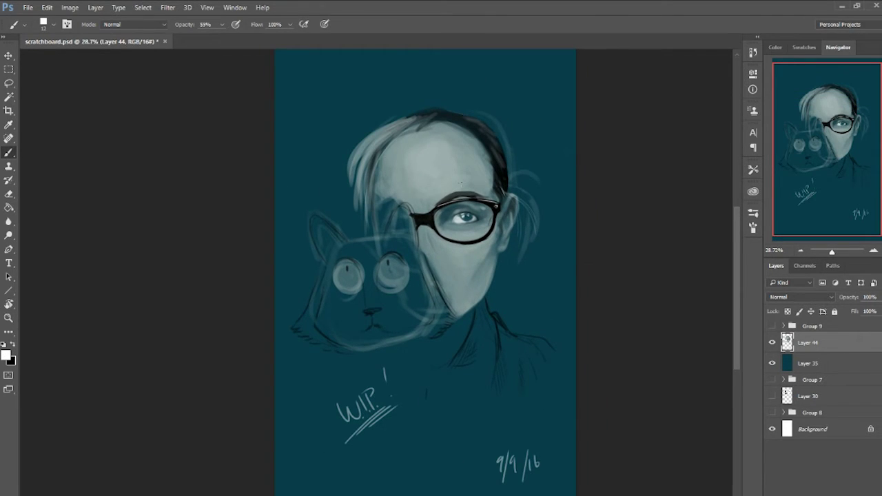
Step: Block in the cat's face and body with sampled teal-grey tones
left_click(528, 345, "alt")
mouse_move(451, 263)
left_mouse_down()
mouse_move(424, 318)
mouse_move(401, 336)
left_mouse_up()
left_click(364, 347, "alt")
mouse_move(328, 324)
left_mouse_down()
mouse_move(422, 303)
mouse_move(406, 241)
left_mouse_up()
left_click_drag(397, 241, 437, 295)
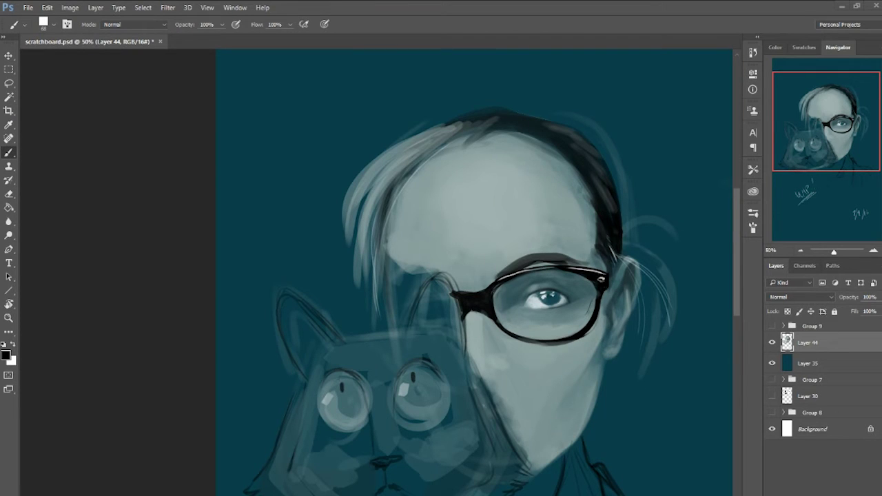
Step: Extend the person's face down the temple toward the cat's ear with sampled grey and add a pale highlight on the forehead
left_click(386, 289, "alt")
left_click_drag(379, 296, 434, 266)
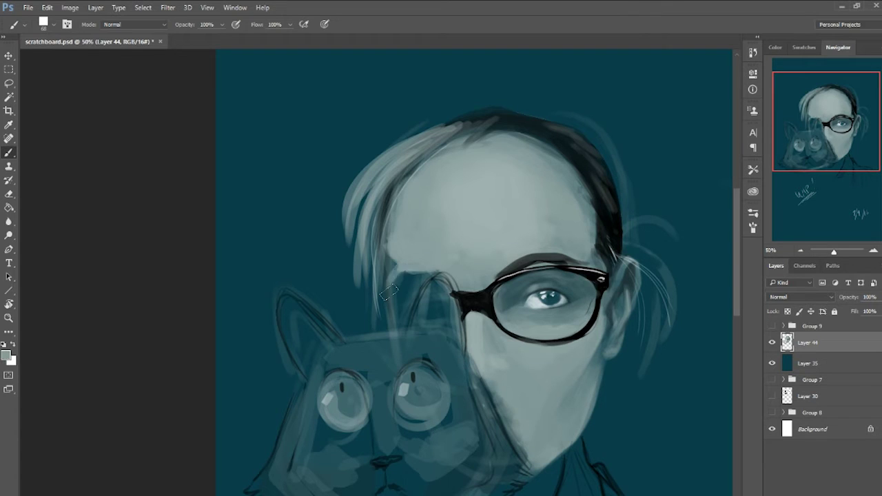
left_click_drag(389, 331, 386, 200)
left_click_drag(392, 335, 441, 269)
left_click_drag(393, 227, 421, 169)
left_click_drag(483, 210, 472, 188)
Step: Paint the person's second eyebrow in black and sketch the eyelid below it, just behind the cat's ear
key("d")
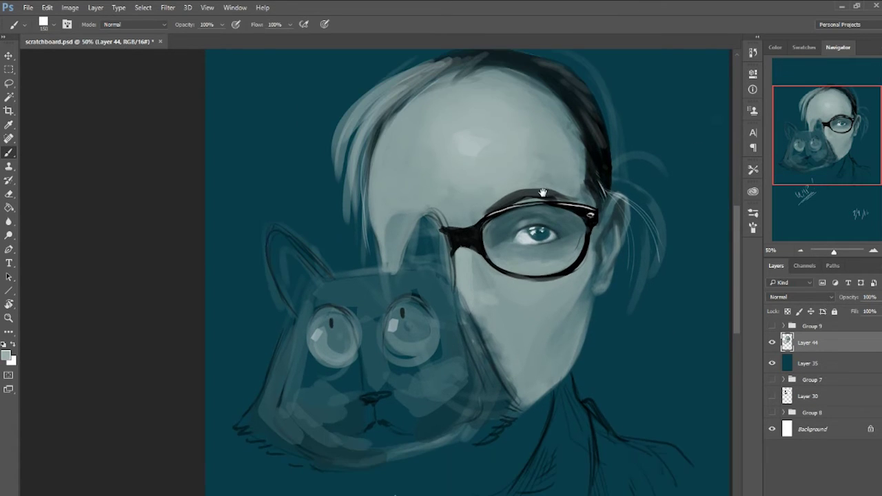
scroll(469, 189, "down", 2)
mouse_move(379, 232)
left_mouse_down()
mouse_move(469, 206)
mouse_move(428, 180)
mouse_move(480, 289)
left_mouse_up()
left_click(416, 244, "alt")
key("r")
left_click(481, 289, "alt")
scroll(503, 109, "down", 2)
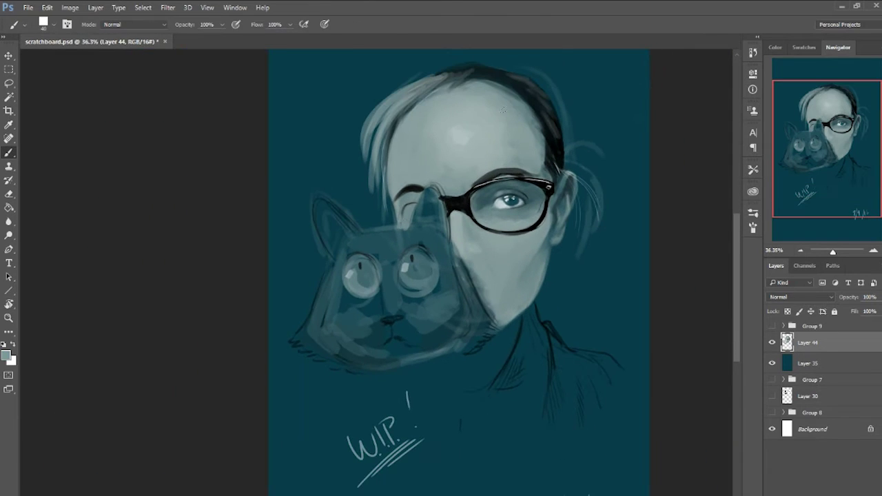
left_click_drag(392, 198, 409, 238)
key("e")
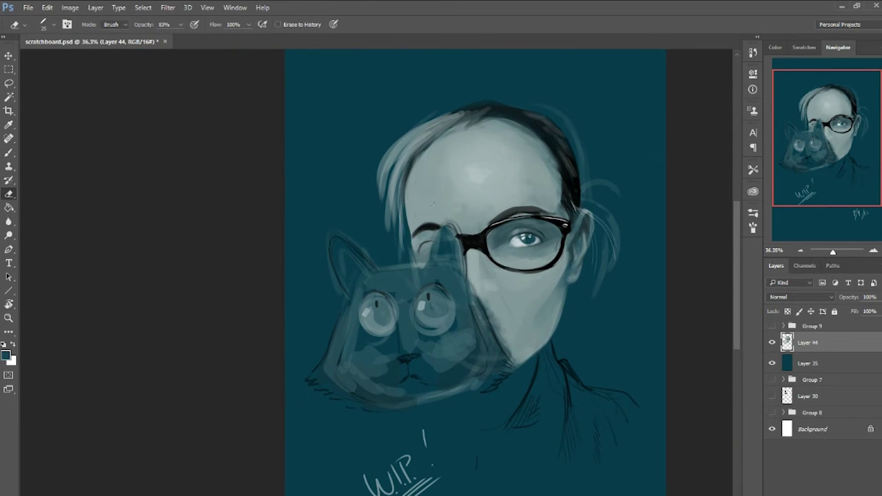
Step: On a new layer, paint lighter fur over the cat's brow, nose bridge and outer cheek with sampled teal-greys
key("b")
key("ctrl+shift+alt+n")
mouse_move(401, 273)
left_mouse_down()
mouse_move(396, 252)
mouse_move(399, 324)
mouse_move(355, 318)
mouse_move(312, 332)
mouse_move(339, 271)
left_mouse_up()
left_click(396, 252, "alt")
left_click(364, 319, "alt")
key("e")
key("b")
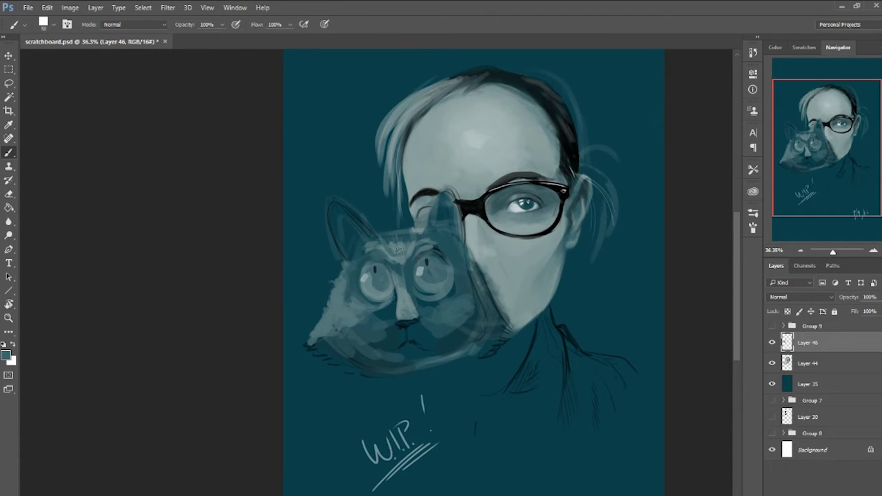
Step: Fill in the cat's muzzle and lower cheek with sampled greys and repaint its outer eye as a pale shaded orb
left_click(382, 306, "alt")
mouse_move(348, 355)
left_mouse_down()
mouse_move(389, 324)
mouse_move(430, 331)
mouse_move(400, 339)
mouse_move(382, 309)
mouse_move(413, 296)
mouse_move(443, 261)
mouse_move(395, 299)
mouse_move(410, 304)
mouse_move(365, 315)
left_mouse_up()
left_click(409, 344, "alt")
left_click(412, 357, "alt")
key("r")
scroll(443, 260, "up", 2)
key("b")
mouse_move(359, 276)
left_mouse_down()
mouse_move(392, 299)
mouse_move(382, 265)
left_mouse_up()
left_click(369, 266, "alt")
left_click_drag(384, 301, 372, 275)
left_click(376, 303, "alt")
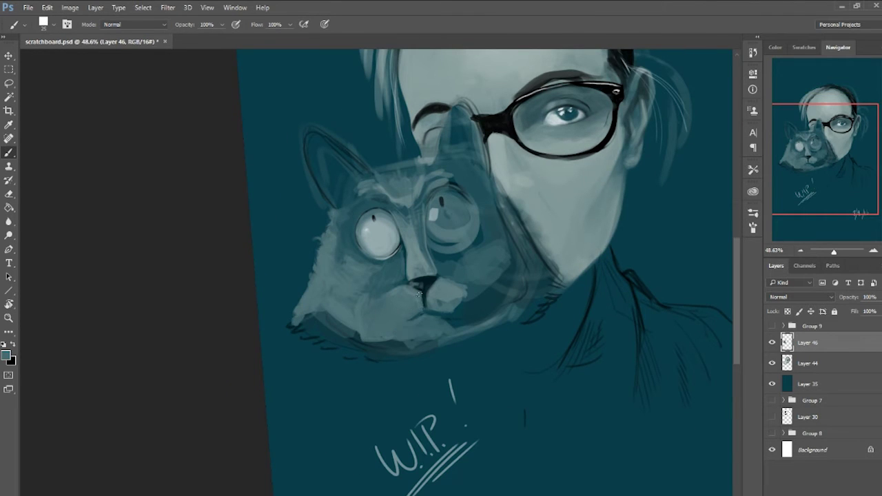
Step: Cover the sketch lines on the cat's forehead and blend the fur around its outer eye with sampled mid-greys
left_click_drag(373, 205, 414, 250)
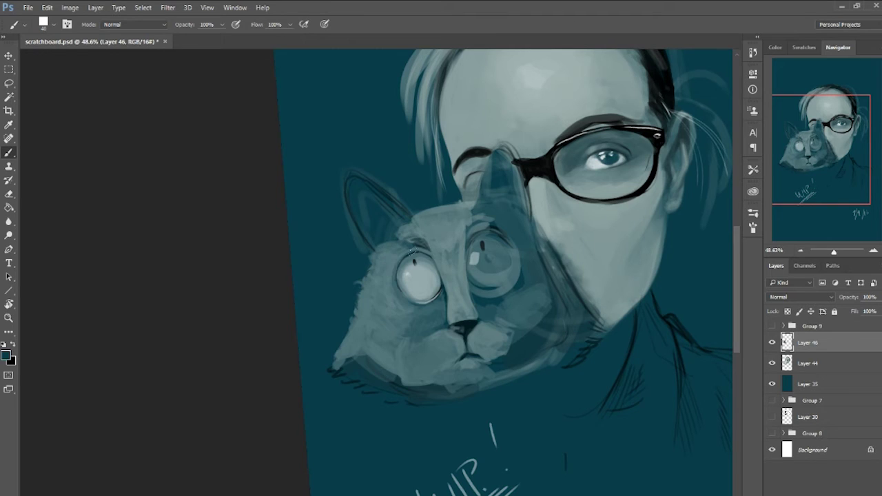
left_click_drag(408, 222, 377, 265)
left_click(423, 268, "alt")
left_click_drag(420, 324, 389, 297)
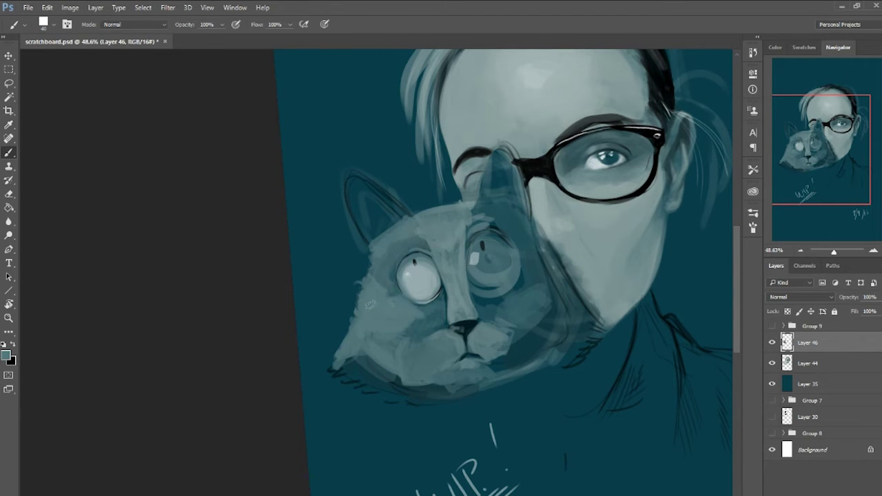
Step: Repaint the cat's inner eye as a pale orb and block in light fur on the cheek beneath it
mouse_move(488, 290)
left_mouse_down()
mouse_move(485, 261)
mouse_move(510, 271)
left_mouse_up()
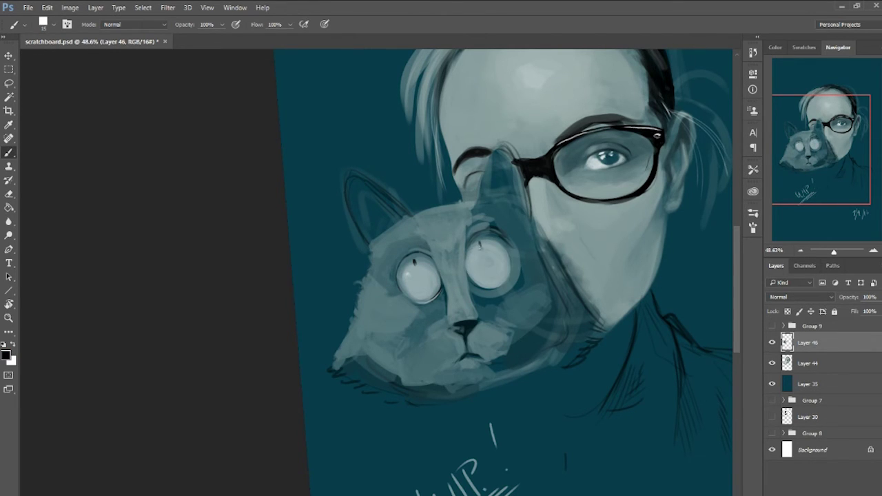
right_click(511, 206, "alt+shift")
left_click_drag(524, 303, 538, 210)
mouse_move(496, 323)
left_mouse_down()
mouse_move(531, 290)
mouse_move(546, 295)
left_mouse_up()
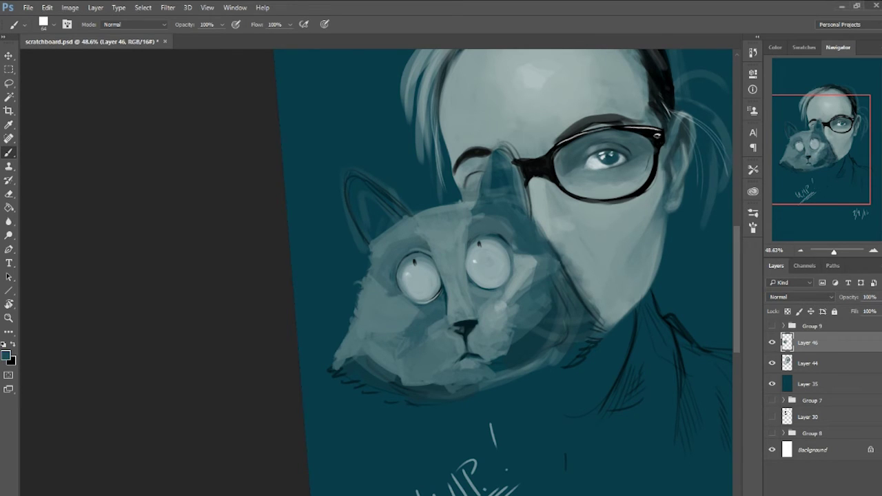
Step: Blend the cat's inner cheek, chin and lower fur edge with the brush at 34% opacity
key("3")
key("4")
left_click_drag(497, 344, 551, 289)
right_click(531, 295)
key("Escape")
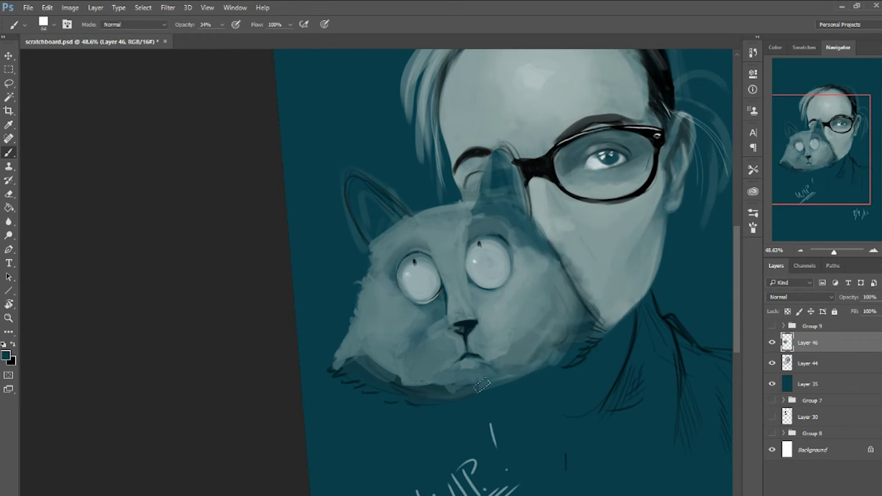
left_click_drag(481, 386, 524, 331)
left_click(427, 372, "alt")
mouse_move(400, 386)
left_mouse_down()
mouse_move(510, 375)
mouse_move(558, 331)
left_mouse_up()
mouse_move(337, 365)
left_mouse_down()
mouse_move(393, 386)
mouse_move(353, 353)
mouse_move(406, 376)
left_mouse_up()
Step: At 54% brush opacity, fill the cat's inner ears with pale grey and smooth the fur tones across its cheeks
key("5")
key("4")
left_click_drag(427, 324, 496, 331)
left_click_drag(503, 158, 524, 214)
left_click_drag(355, 186, 385, 241)
left_click(476, 172, "alt")
mouse_move(482, 152)
left_mouse_down()
mouse_move(510, 228)
mouse_move(475, 220)
left_mouse_up()
left_click(544, 276, "alt")
left_click_drag(538, 248, 552, 296)
left_click_drag(407, 303, 441, 338)
left_click_drag(386, 241, 351, 351)
left_click(437, 311, "alt")
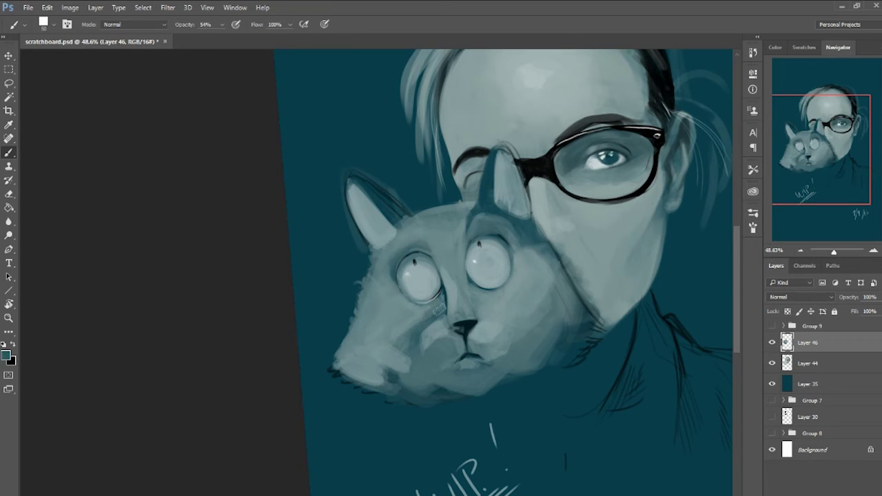
Step: Model the cat's muzzle and chin with sampled light and dark tones, defining the mouth line and whisker pads
left_click(436, 310, "alt")
left_click_drag(441, 337, 486, 351)
mouse_move(410, 341)
left_mouse_down()
mouse_move(483, 393)
mouse_move(507, 386)
left_mouse_up()
left_click_drag(420, 372, 527, 359)
left_click_drag(410, 359, 448, 382)
left_click(705, 138, "alt")
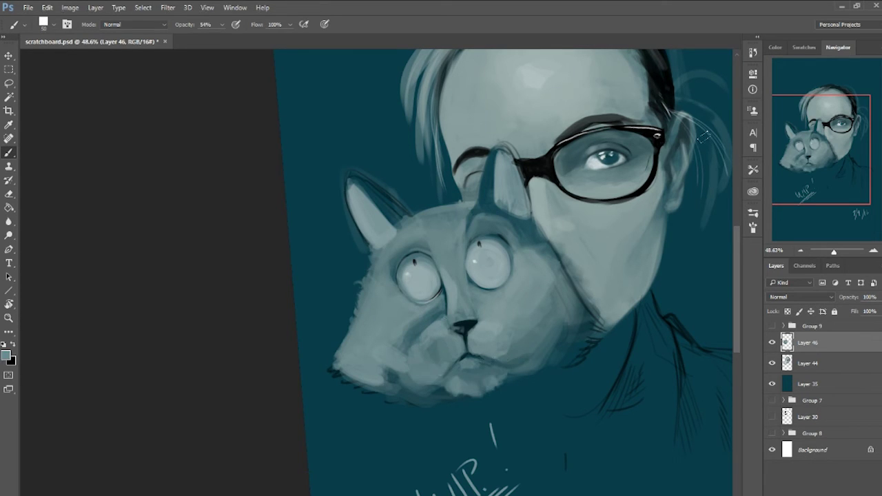
left_click(446, 376, "alt")
mouse_move(493, 331)
left_mouse_down()
mouse_move(537, 368)
mouse_move(534, 379)
left_mouse_up()
left_click(413, 382, "alt")
mouse_move(403, 379)
left_mouse_down()
mouse_move(361, 372)
mouse_move(476, 289)
left_mouse_up()
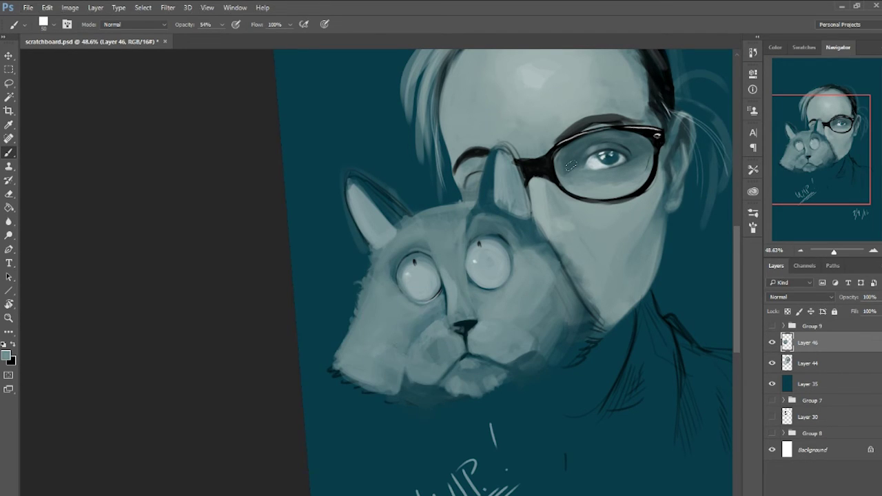
Step: Paint the cat's cheek fur up to the person's jaw with sampled grey, covering the black sketch lines there
left_click(551, 261, "alt")
left_click_drag(523, 248, 597, 345)
left_click(578, 324, "alt")
key("r")
mouse_move(523, 330)
left_mouse_down()
mouse_move(291, 325)
mouse_move(389, 358)
mouse_move(455, 368)
mouse_move(455, 338)
mouse_move(359, 410)
mouse_move(524, 372)
mouse_move(571, 237)
mouse_move(551, 248)
left_mouse_up()
key("r")
key("r")
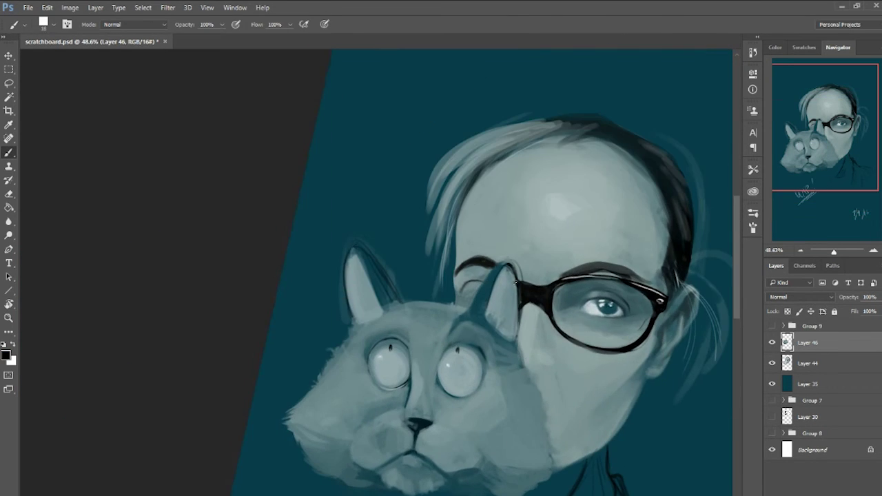
Step: Paint light fur tufts between the cat's ears and along its outer cheek with sampled pale grey
key("r")
left_click(372, 294, "alt")
mouse_move(460, 317)
left_mouse_down()
mouse_move(372, 294)
mouse_move(318, 311)
left_mouse_up()
left_click(354, 297, "alt")
left_click(324, 303, "alt")
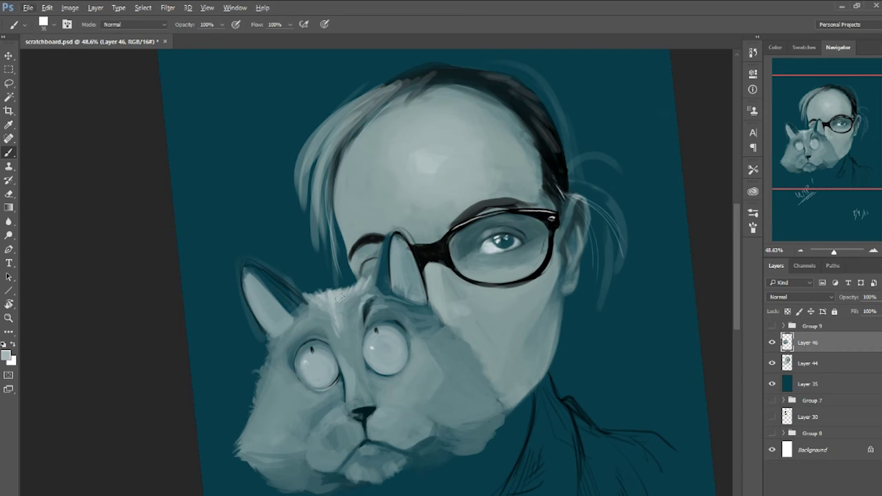
left_click_drag(270, 331, 255, 414)
left_click_drag(280, 348, 286, 372)
Step: Add fine fur strokes around the cat's inner eye and along the cheek edge overlapping the person's face
scroll(365, 289, "up", 2)
key("r")
left_click_drag(386, 331, 413, 289)
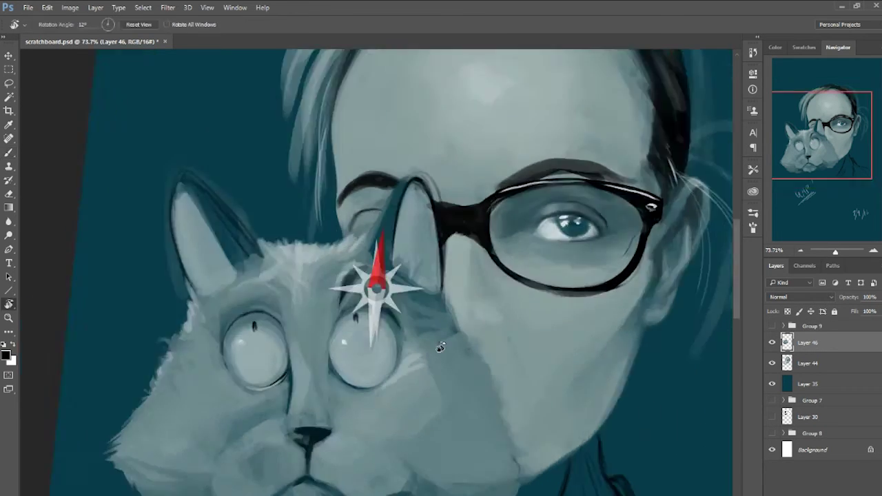
mouse_move(331, 309)
left_mouse_down()
mouse_move(304, 358)
mouse_move(364, 324)
mouse_move(311, 310)
mouse_move(511, 353)
mouse_move(455, 413)
mouse_move(474, 438)
left_mouse_up()
scroll(511, 352, "down", 1)
scroll(475, 438, "down", 2)
Step: Delete the handwritten W.I.P. note and paint dark neck fur beneath the cat's chin on a new layer at 58% brush opacity
key("b")
key("ctrl+shift+alt+n")
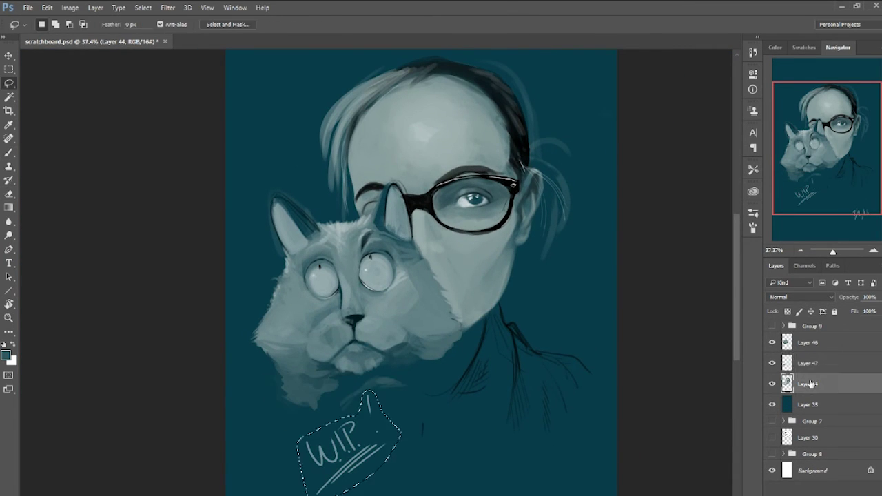
left_click(808, 405)
left_click(807, 363)
key("5")
key("8")
left_click_drag(410, 390, 394, 396)
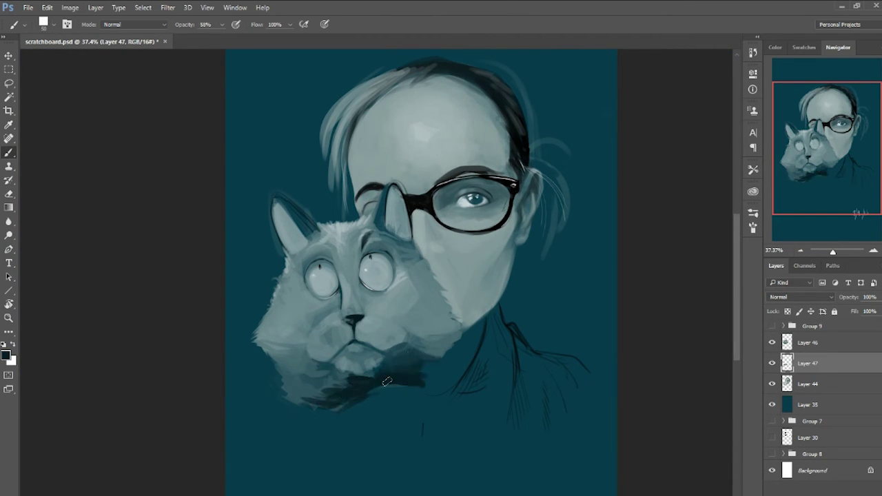
left_click_drag(303, 412, 417, 383)
left_click(381, 379, "alt")
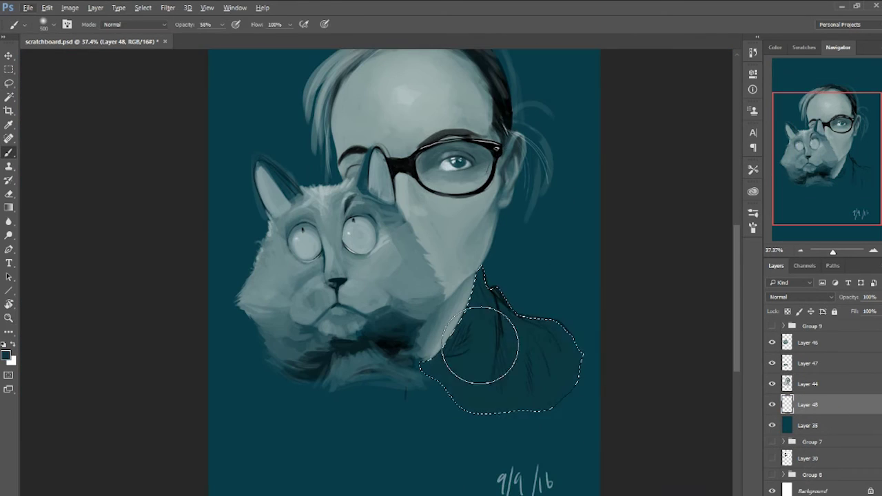
Step: Block in the person's collar and shoulders in dark teal and cover them with a pale stitched knit pattern
right_click(480, 345)
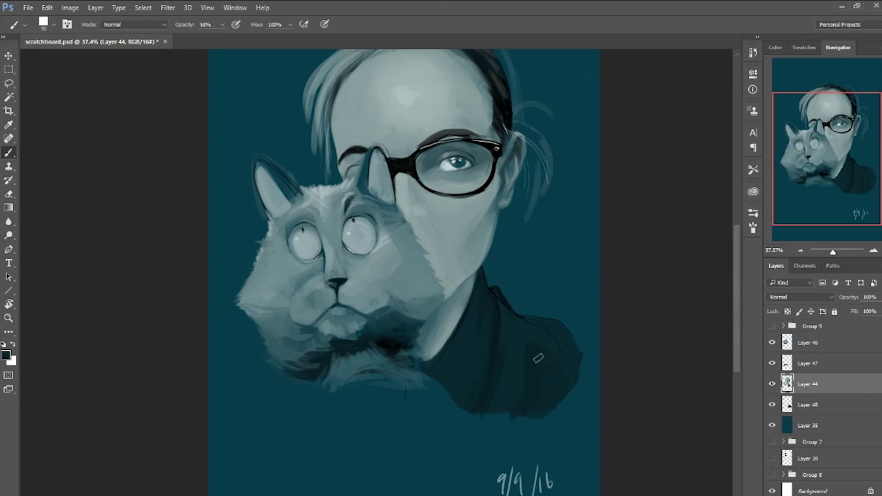
left_click_drag(495, 290, 496, 330)
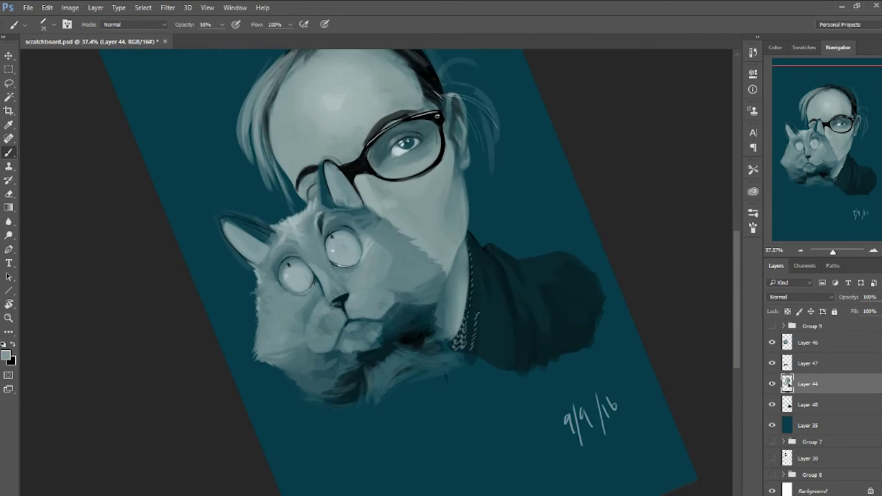
mouse_move(526, 183)
left_mouse_down()
mouse_move(531, 207)
mouse_move(406, 371)
mouse_move(483, 310)
mouse_move(417, 389)
mouse_move(455, 372)
mouse_move(441, 383)
mouse_move(427, 352)
mouse_move(455, 310)
mouse_move(479, 300)
mouse_move(460, 288)
mouse_move(519, 232)
mouse_move(496, 262)
left_mouse_up()
key("b")
left_click(466, 292, "alt")
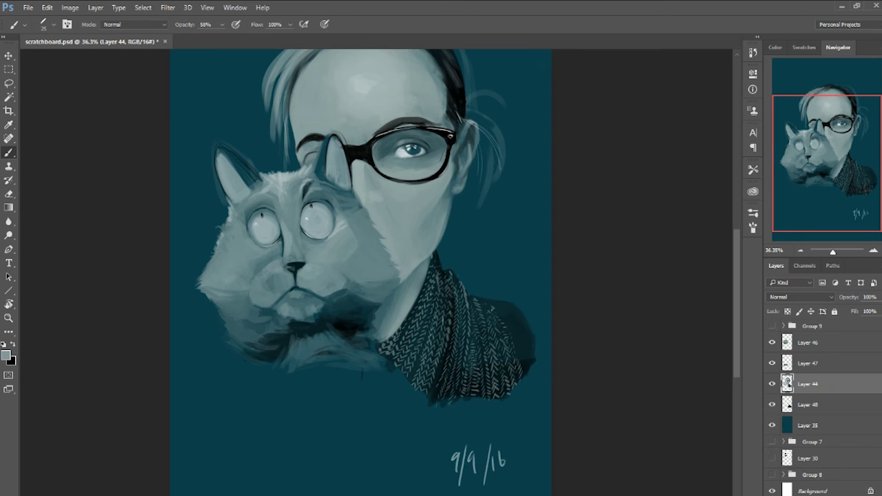
Step: On a new layer, paint pale and dark hair strands over the person's hairline and swept fringe, undoing the last stroke
scroll(482, 289, "up", 2)
right_click(407, 234)
key("Escape")
key("ctrl+shift+alt+n")
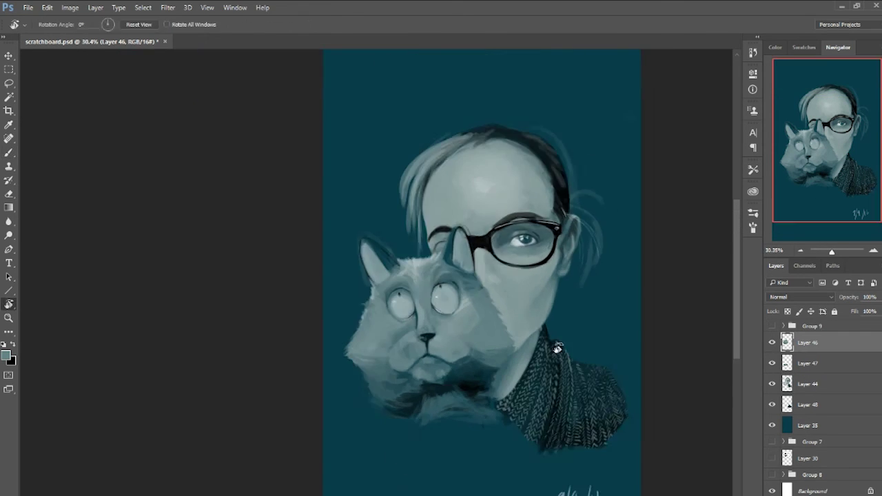
scroll(338, 244, "up", 3)
mouse_move(338, 245)
left_mouse_down()
mouse_move(413, 207)
mouse_move(427, 227)
left_mouse_up()
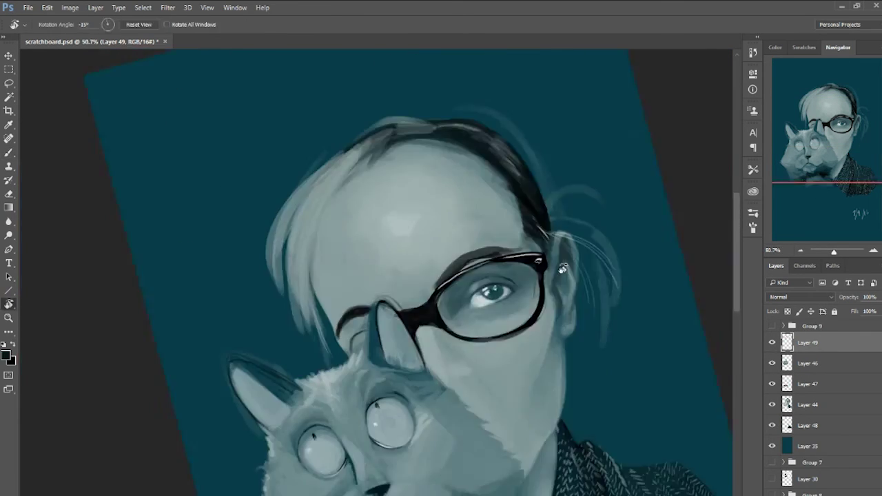
scroll(427, 227, "down", 1)
left_click_drag(482, 185, 398, 234)
mouse_move(382, 372)
left_mouse_down()
mouse_move(473, 373)
mouse_move(483, 206)
left_mouse_up()
key("ctrl+z")
Step: Soften the forehead shading beside the fringe on the face layer with a large soft brush and a sampled tone
left_click(473, 373, "alt")
left_click(474, 373, "ctrl")
key("r")
scroll(595, 394, "down", 2)
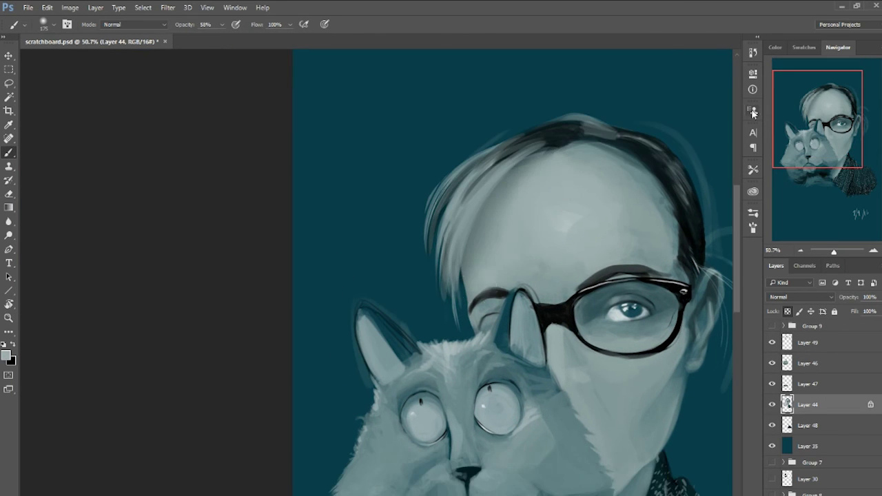
Step: Draw the glasses' second rim in black on the far side of the cat's ear, over the partly hidden eye
scroll(595, 395, "right", 3)
key("b")
key("d")
scroll(398, 315, "up", 1)
scroll(441, 310, "up", 3)
mouse_move(409, 339)
left_mouse_down()
mouse_move(441, 310)
mouse_move(469, 228)
mouse_move(441, 255)
mouse_move(414, 261)
mouse_move(427, 274)
mouse_move(528, 248)
left_mouse_up()
scroll(441, 310, "down", 3)
Step: Refine the visible eye's reflections and strengthen the black eyebrow and glasses frame around it
key("r")
key("b")
left_click(453, 235, "alt")
key("r")
key("b")
key("d")
scroll(427, 273, "up", 1)
scroll(542, 256, "up", 2)
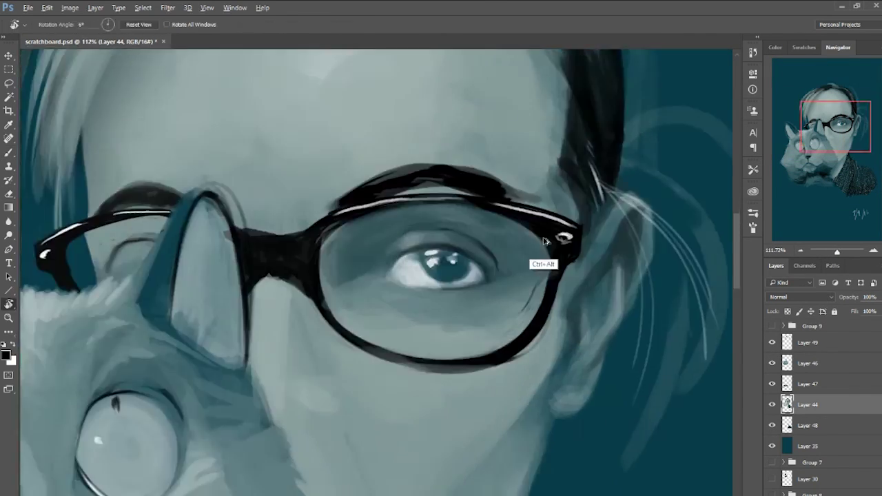
Step: Touch up the shading of the person's ear with a tone sampled from it
scroll(542, 256, "down", 2)
left_click(614, 313, "alt")
scroll(613, 313, "down", 2)
scroll(604, 181, "up", 3)
key("r")
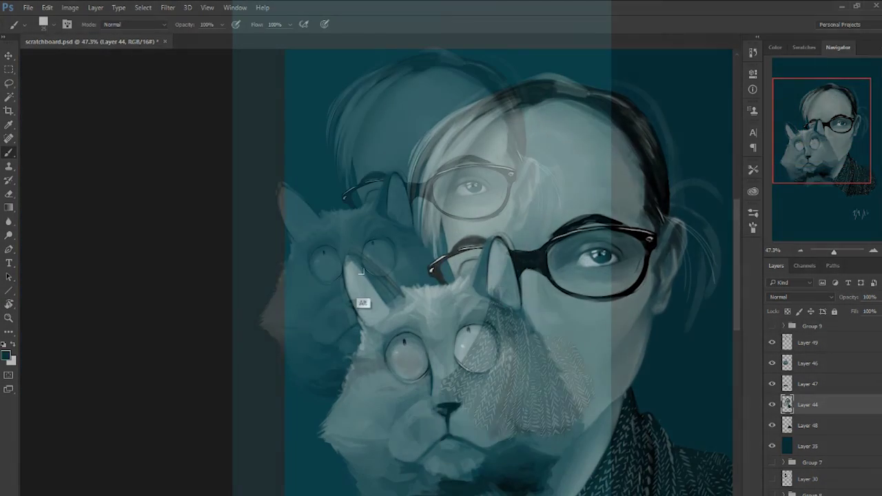